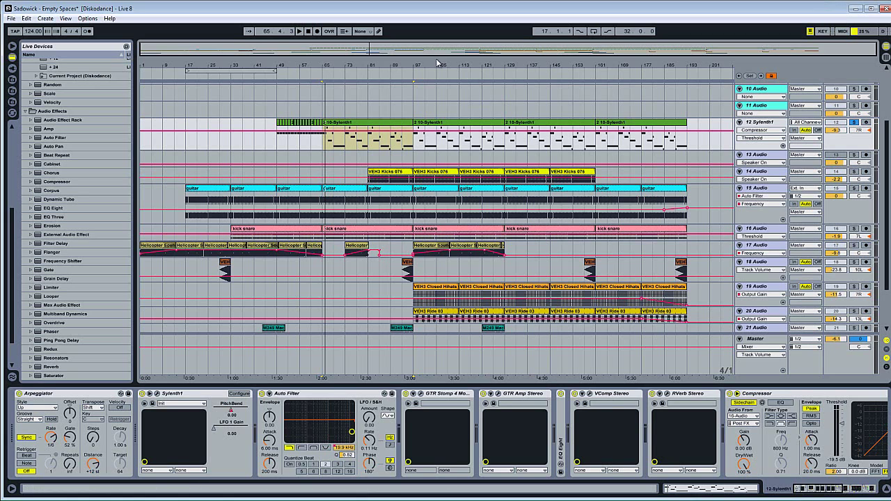
Take the 12 Sylenth1 track out of solo and play the helicopter intro from the start of the arrangement
scroll(213, 146, "up", 2)
scroll(297, 163, "down", 4)
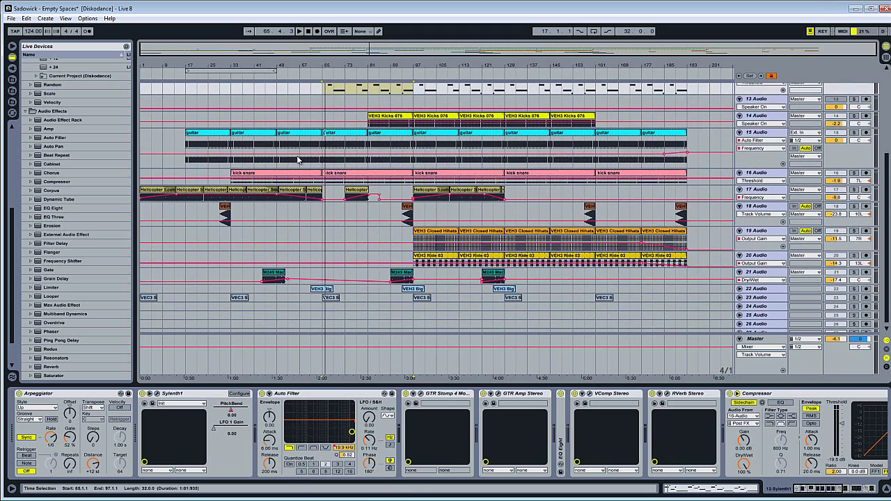
scroll(334, 147, "up", 3)
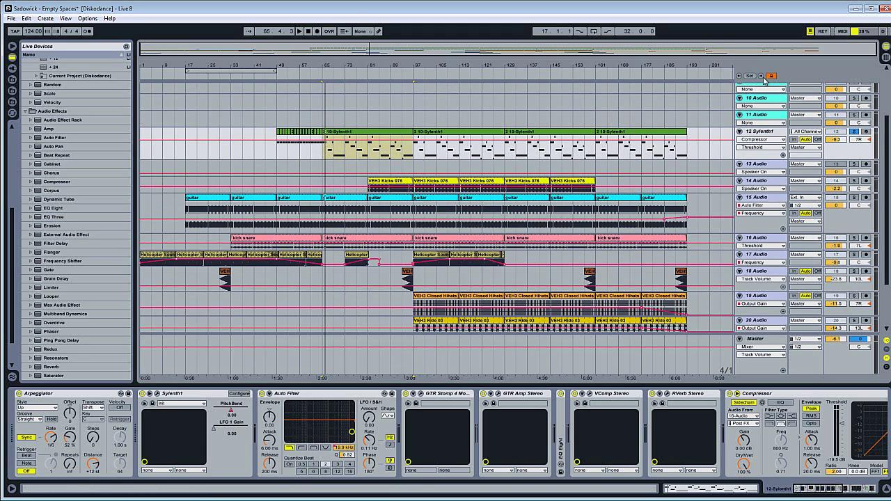
left_click(640, 196)
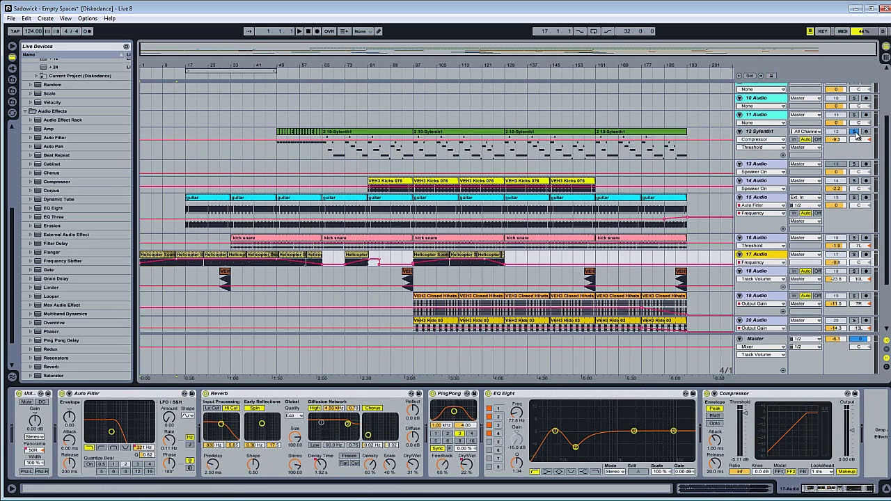
left_click(220, 189)
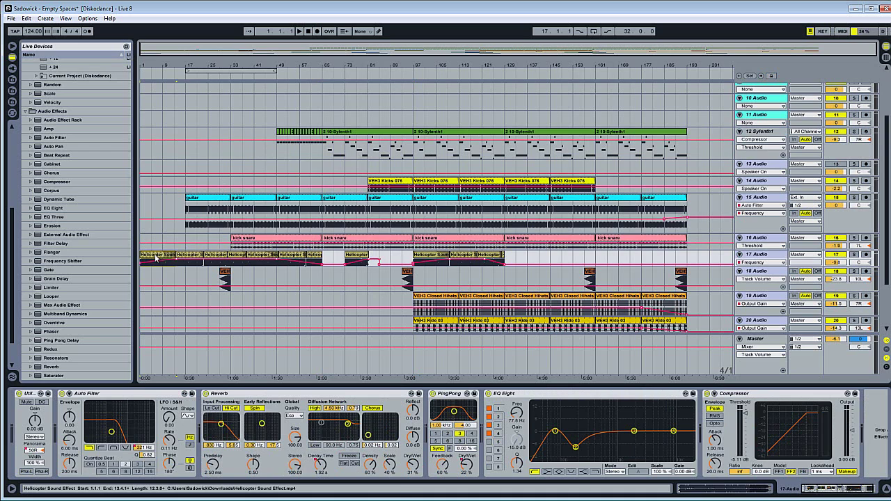
key("space")
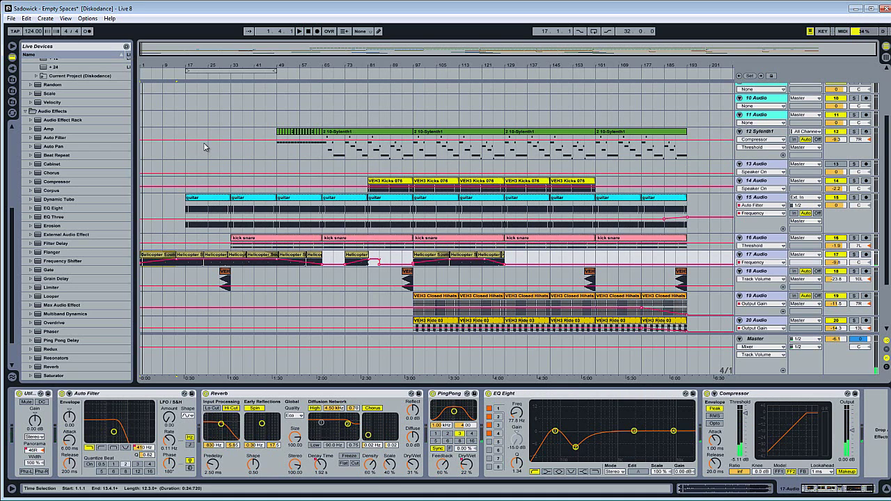
left_click(168, 70)
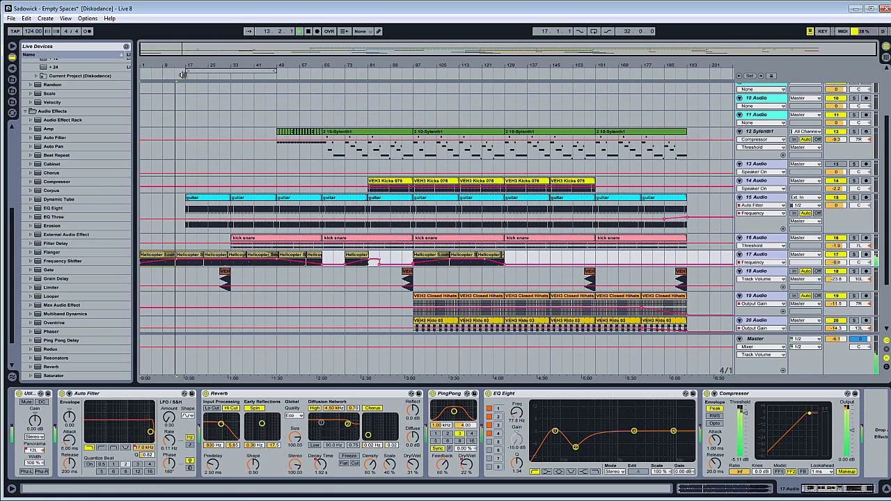
Play the guitar track from bar 25 and continue from the kick snare entry near bar 33
left_click(213, 221)
key("space")
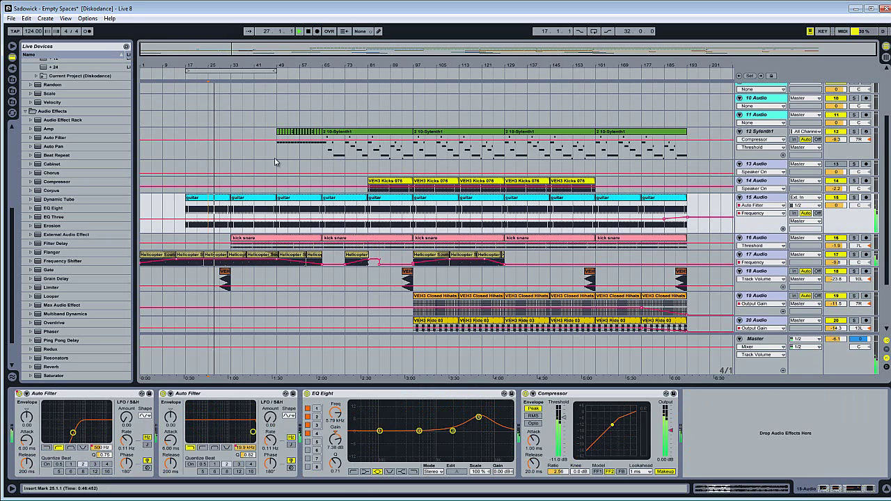
left_click(226, 76)
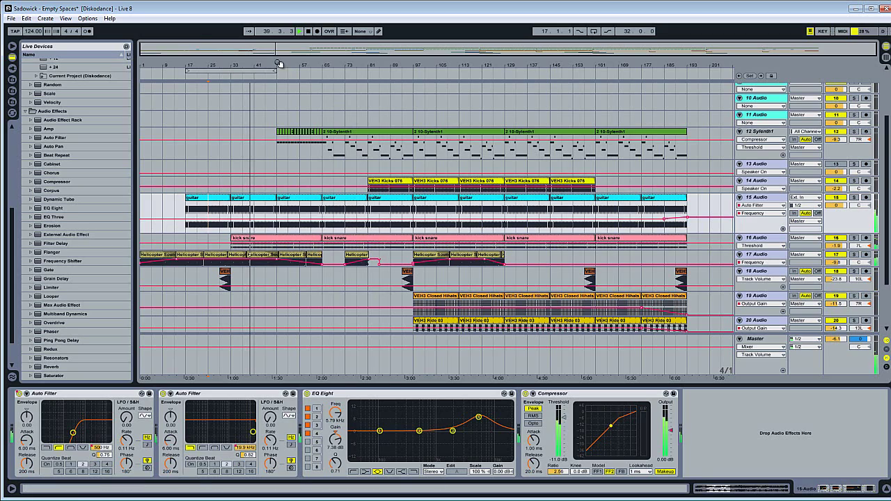
Play the build-up from about bar 43 into the section where the Sylenth1 clips enter at bar 49
left_click_drag(280, 63, 280, 64)
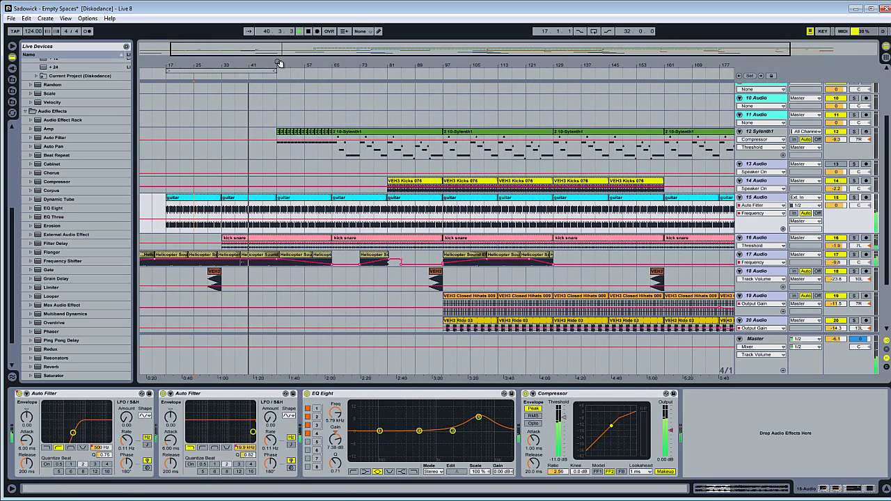
scroll(285, 132, "down", 3)
scroll(285, 132, "up", 1)
scroll(285, 132, "up", 2)
key("space")
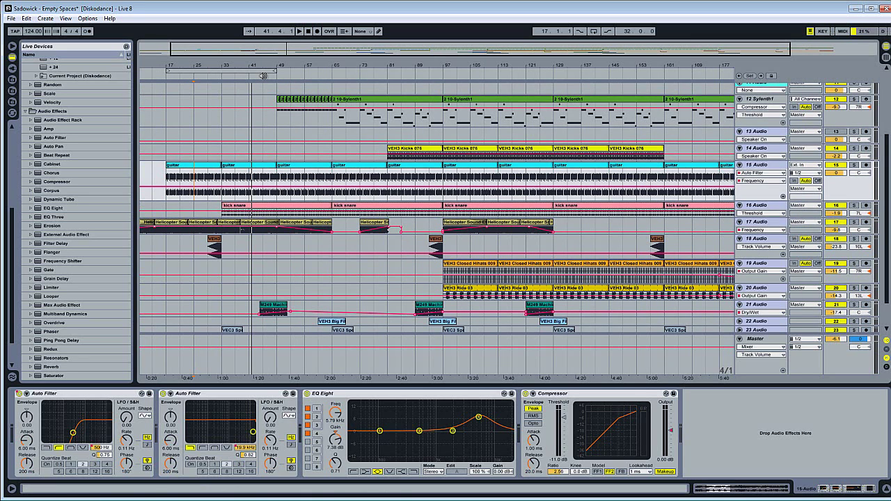
left_click(263, 76)
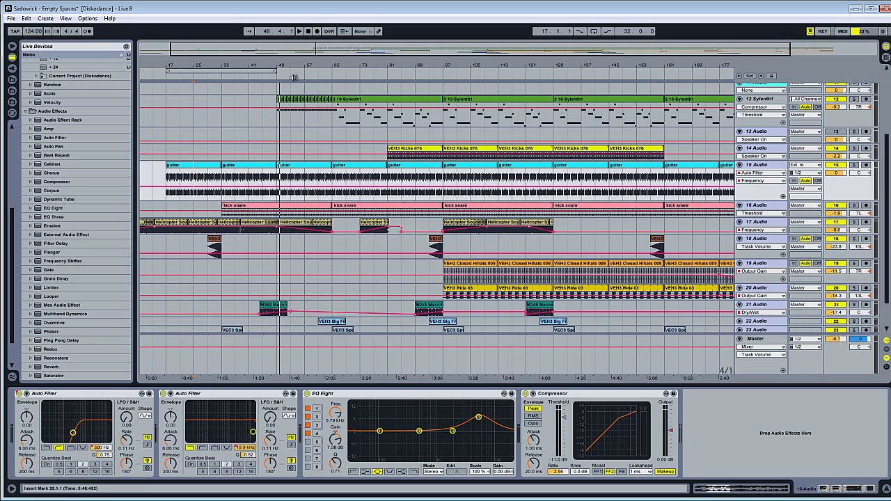
key("space")
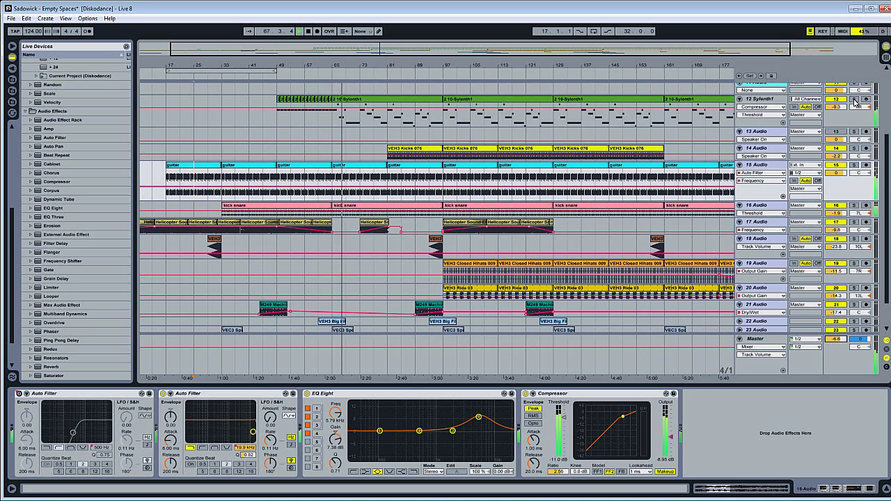
Show the device chain of the 12 Sylenth1 track and view the GTR Amp Stereo plug-in's settings
left_click(848, 116)
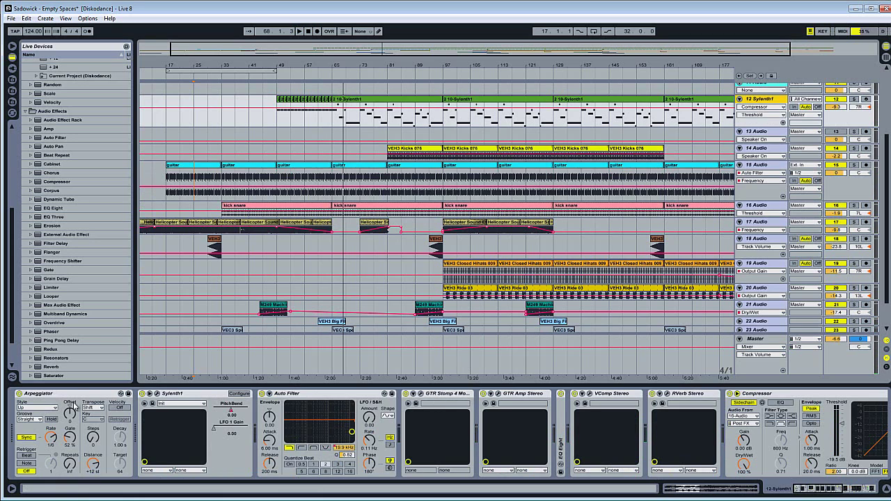
left_click(505, 396)
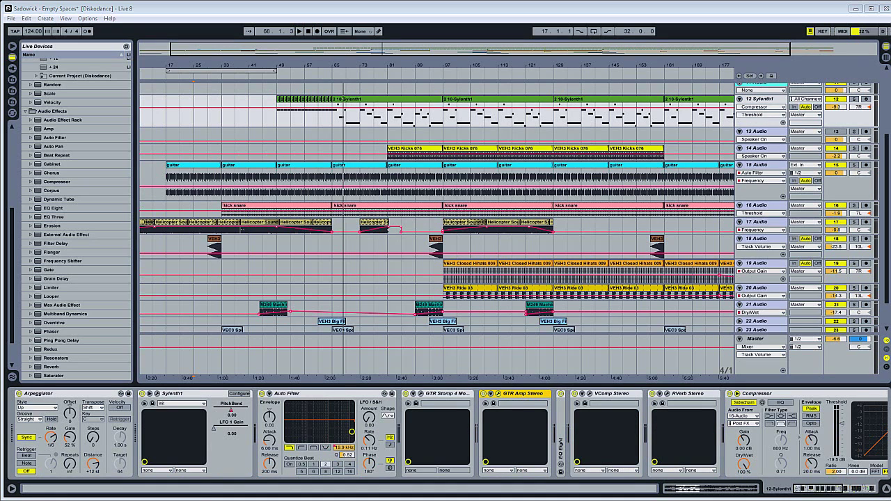
left_click(497, 394)
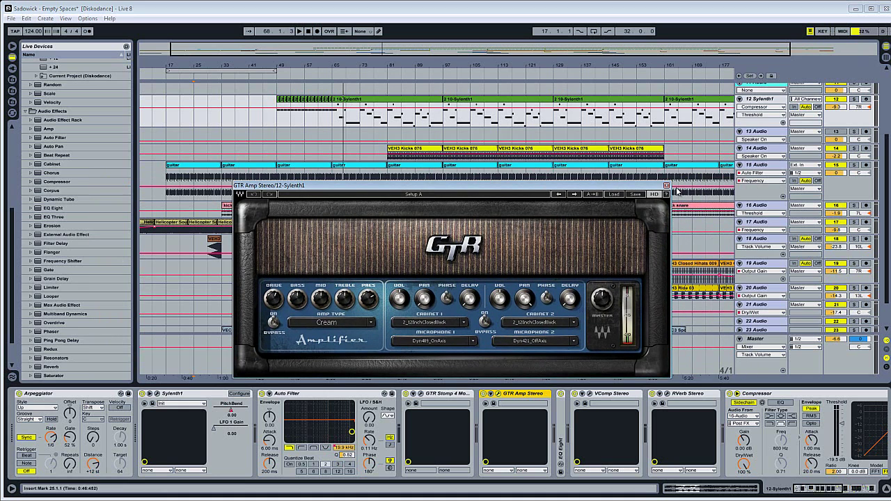
left_click(666, 187)
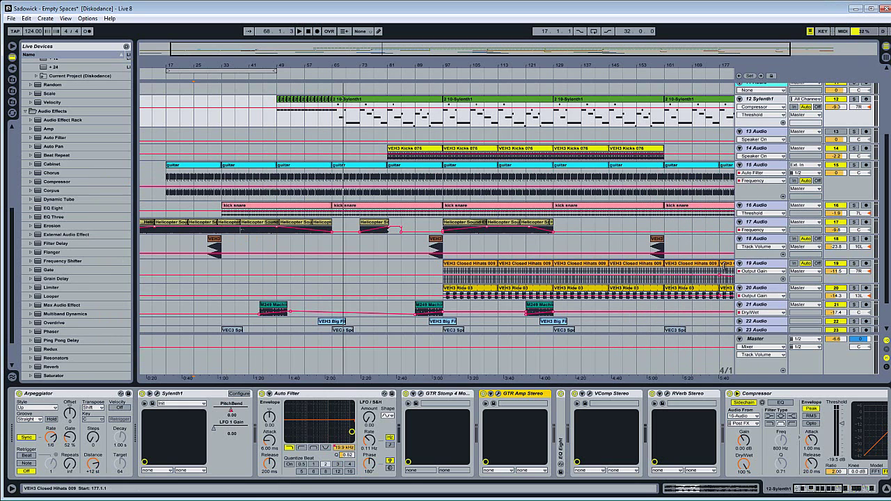
Inspect the EQ Eight, VComp Stereo and RVerb Stereo settings on the 12 Sylenth1 track, closing each one again
double_click(566, 423)
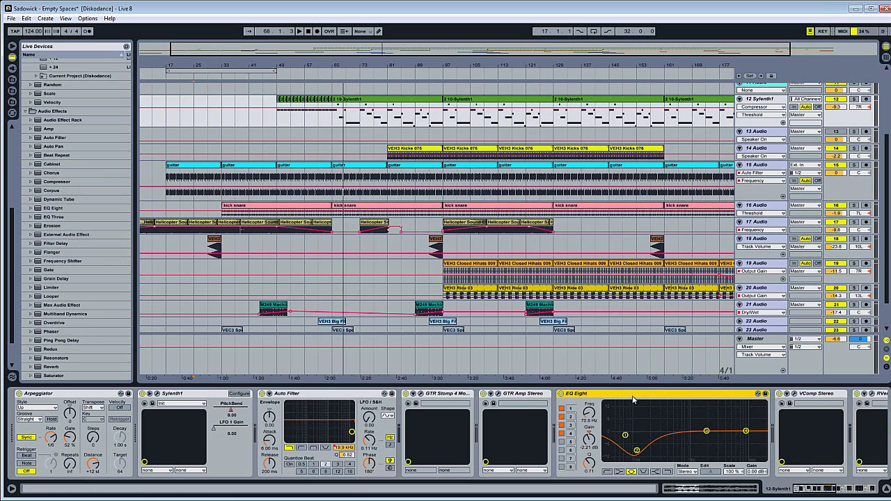
double_click(648, 396)
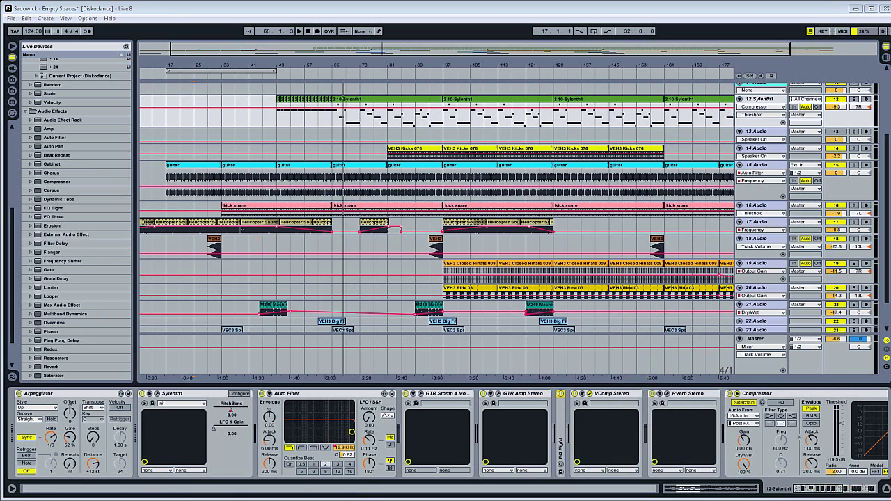
left_click_drag(0, 162, 414, 153)
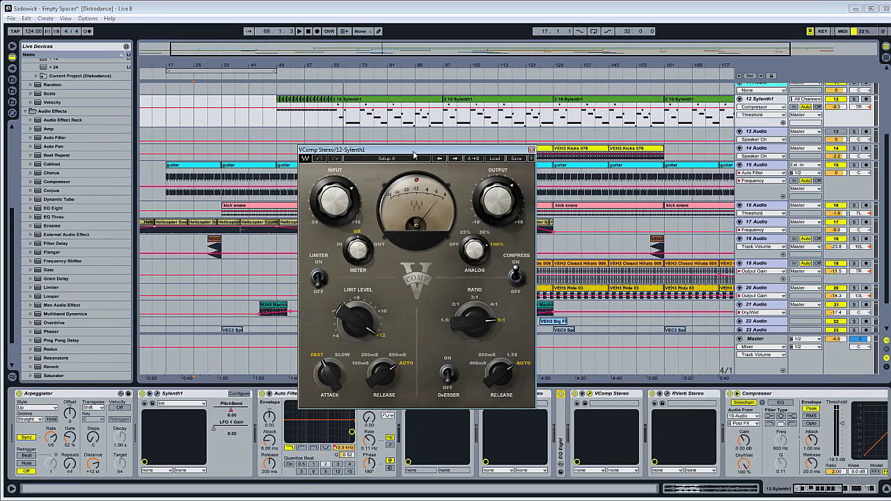
left_click(531, 150)
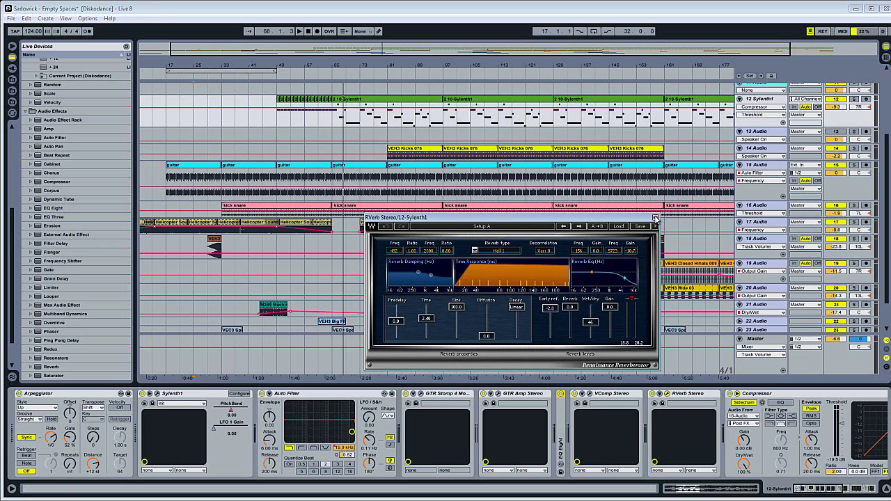
left_click(655, 219)
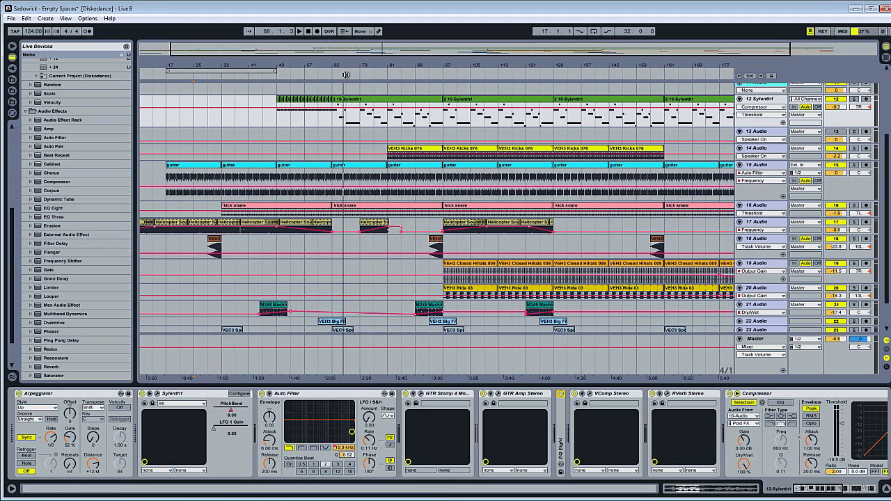
Audition the arrangement from about bar 73, through the hi-hat and ride entry at bar 97, to the section starting near bar 161
left_click(360, 73)
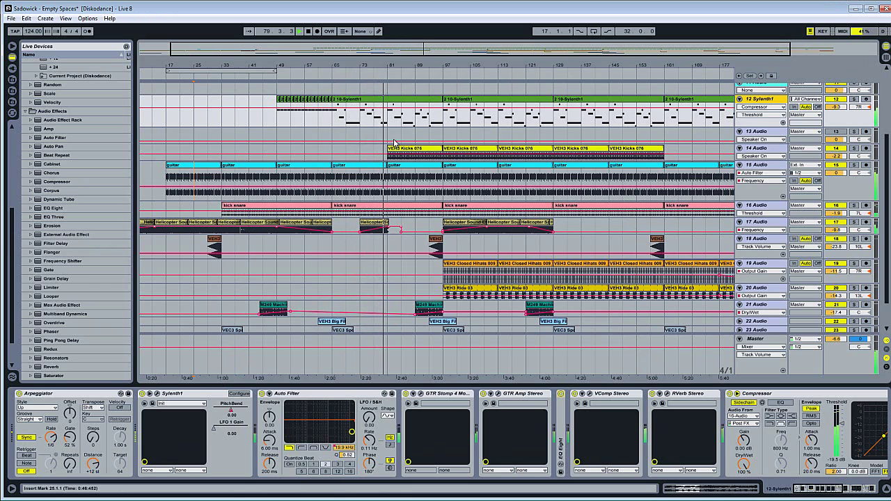
left_click(440, 71)
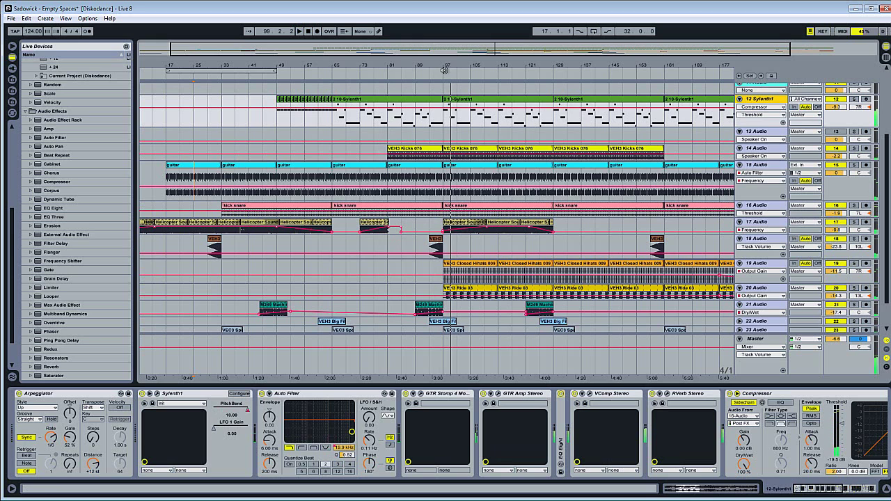
left_click_drag(537, 71, 536, 65)
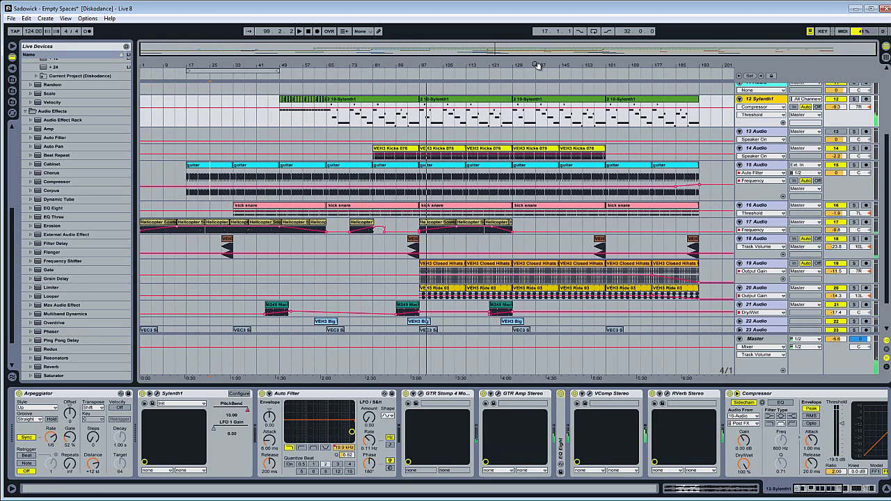
left_click(497, 73)
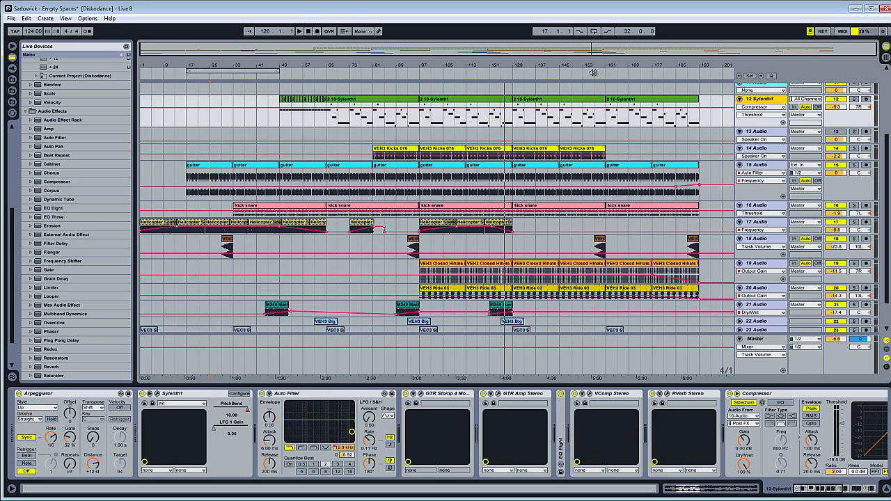
left_click(592, 72)
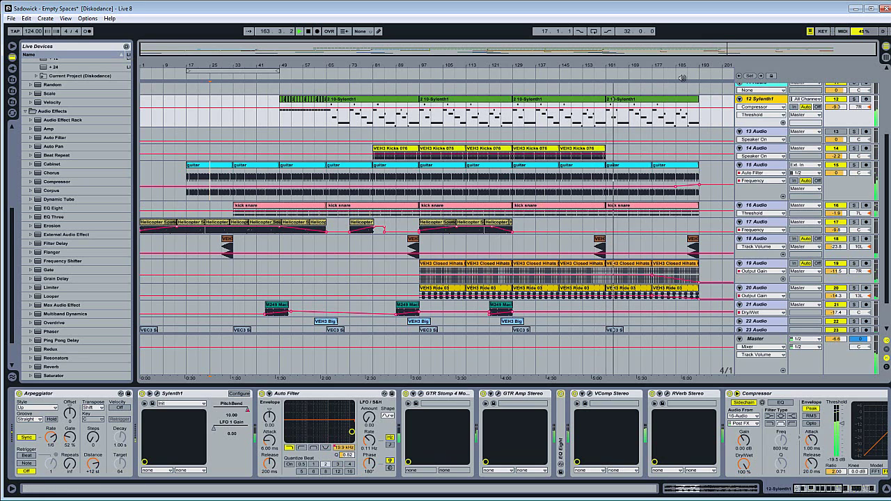
Play the ending from about bar 185 and display the Sylenth1 PitchBend automation on the 12 Sylenth1 track
left_click(674, 75)
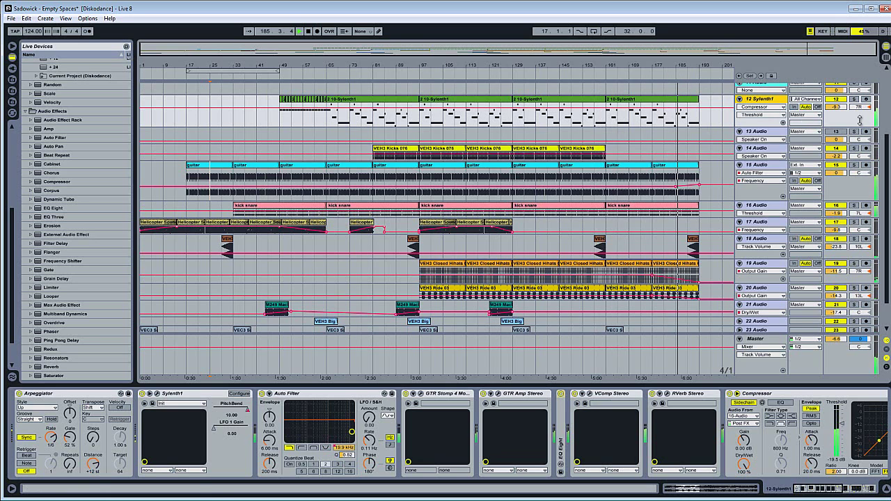
left_click(249, 408)
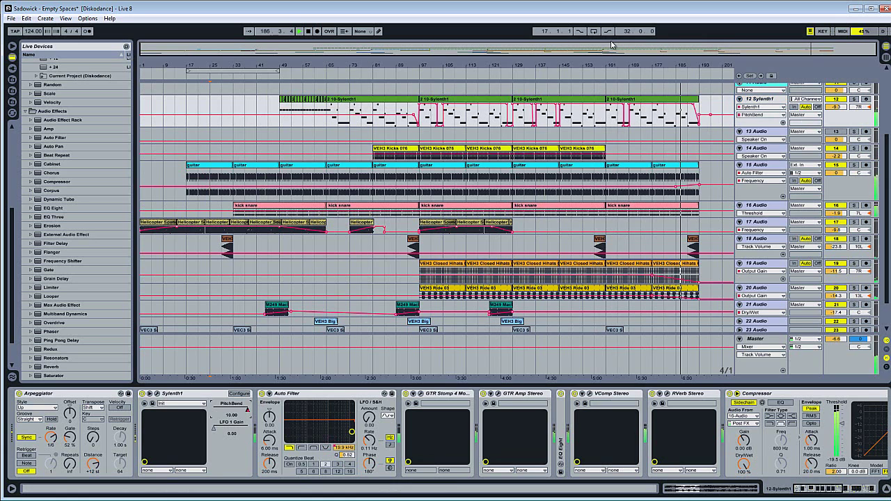
left_click(693, 71)
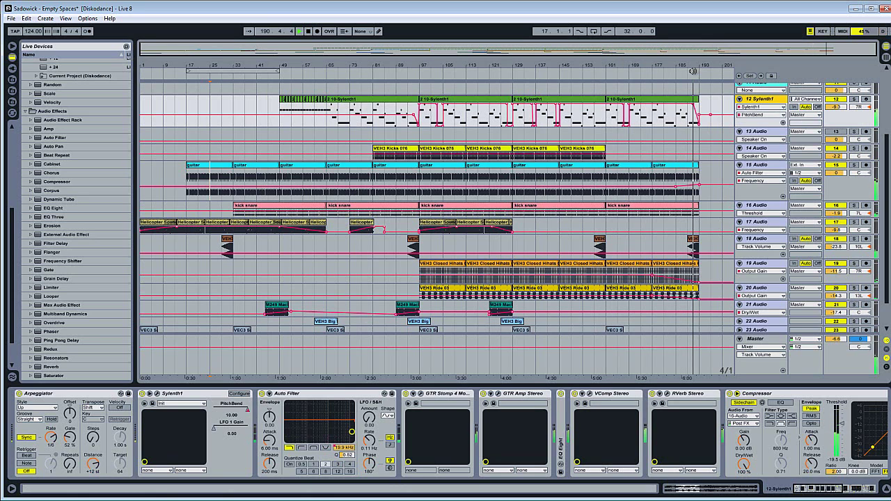